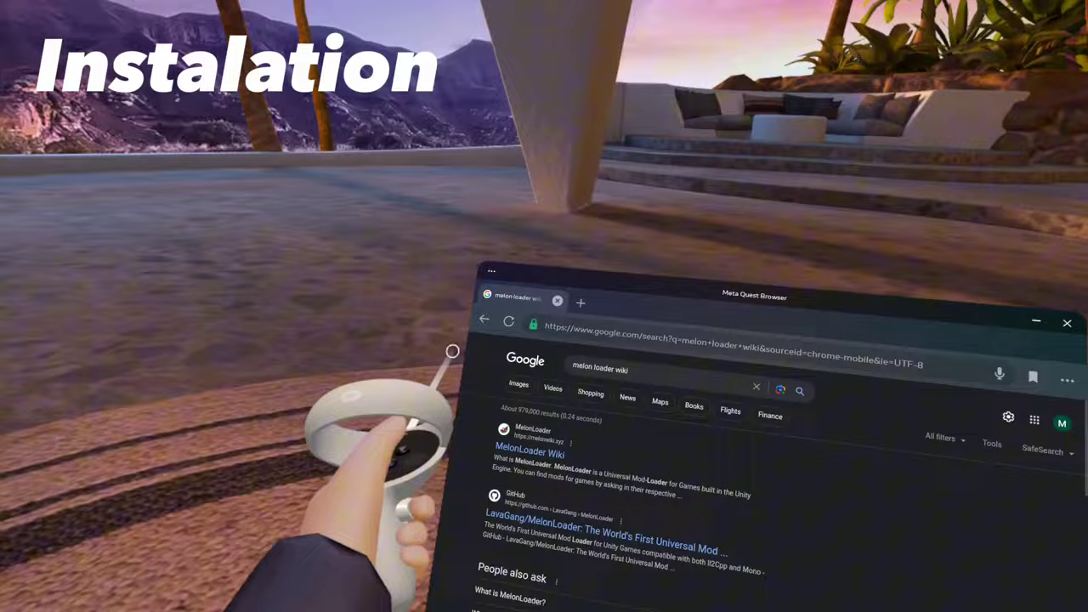
Step: Open the MelonLoader Wiki result and search the wiki for 'lemon loader'
{"action": "left_click", "coordinate": [554, 453]}
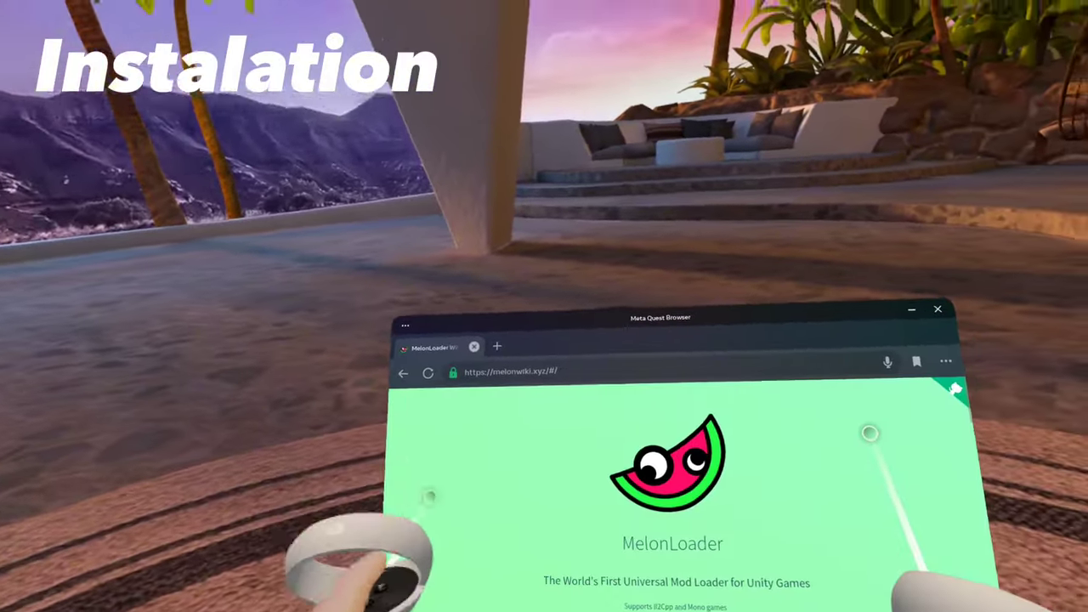
{"action": "scroll", "coordinate": [480, 334], "scroll_direction": "down", "scroll_amount": 2}
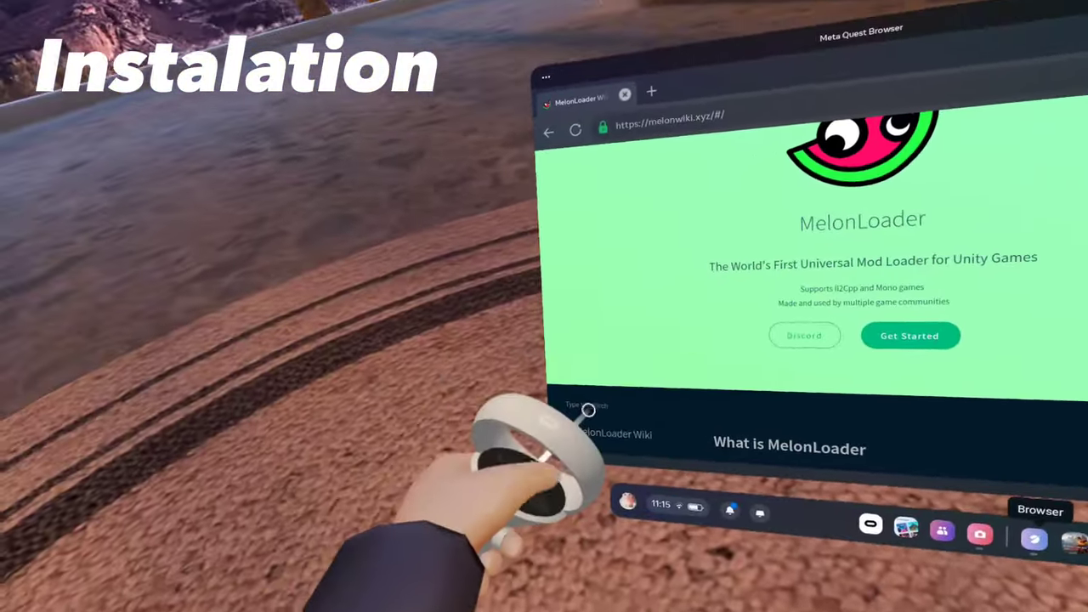
{"action": "left_click", "coordinate": [629, 425]}
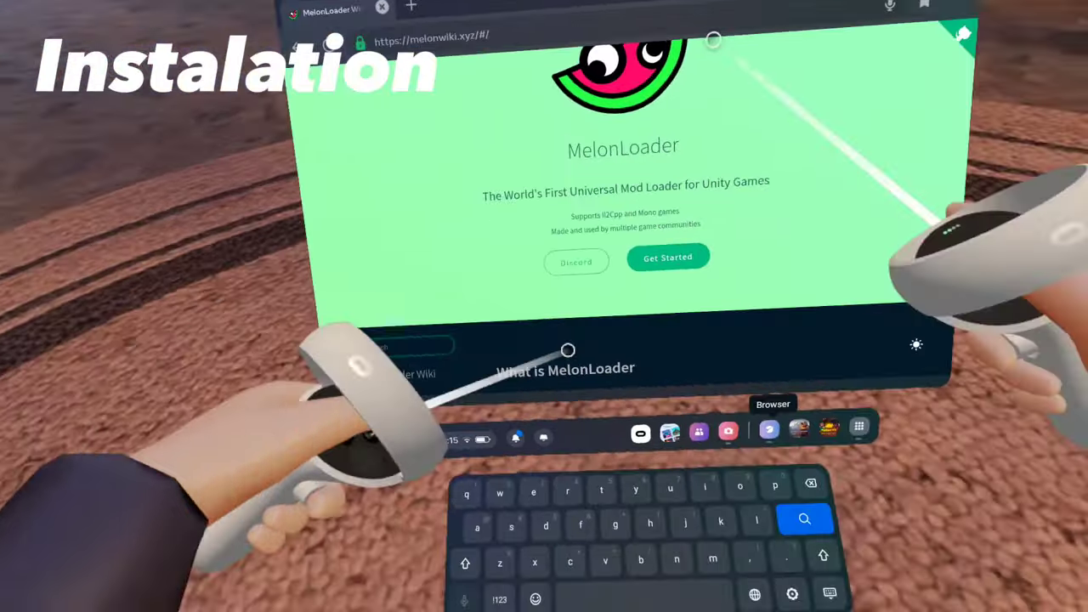
{"action": "type", "text": "lem"}
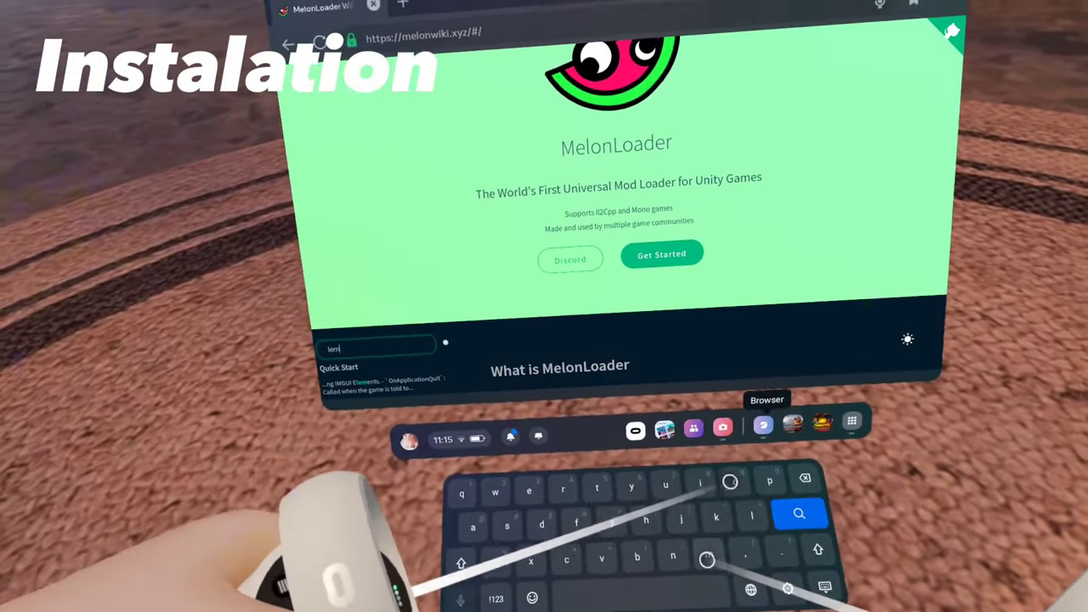
{"action": "type", "text": "on loa"}
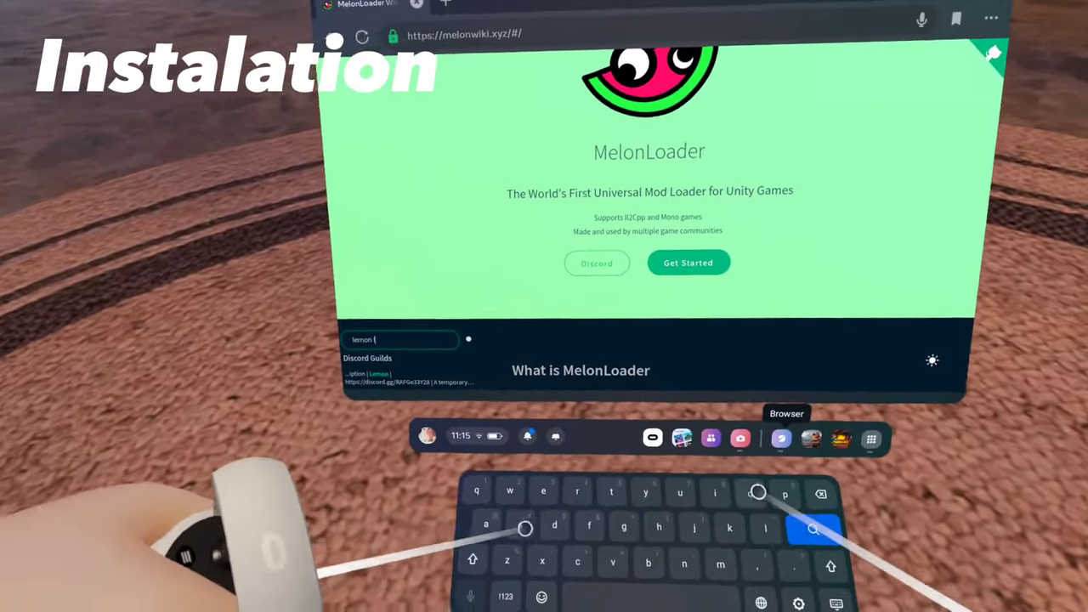
{"action": "type", "text": "der"}
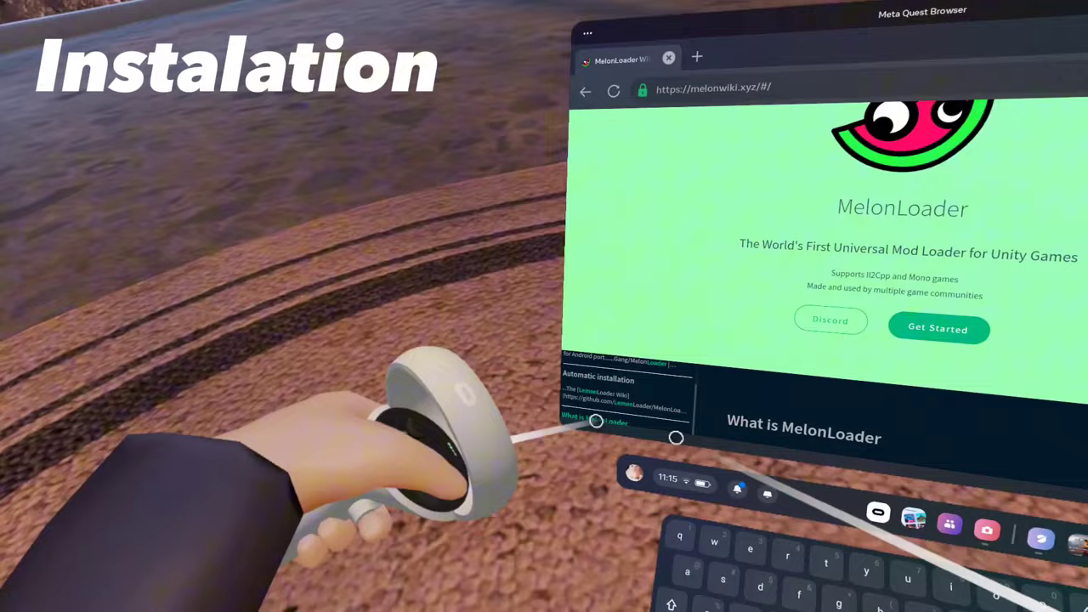
Step: Follow the LemonLoader wiki's Installation guide to the LemonLoader 0.2.0 release's Assets section
{"action": "left_click", "coordinate": [590, 401]}
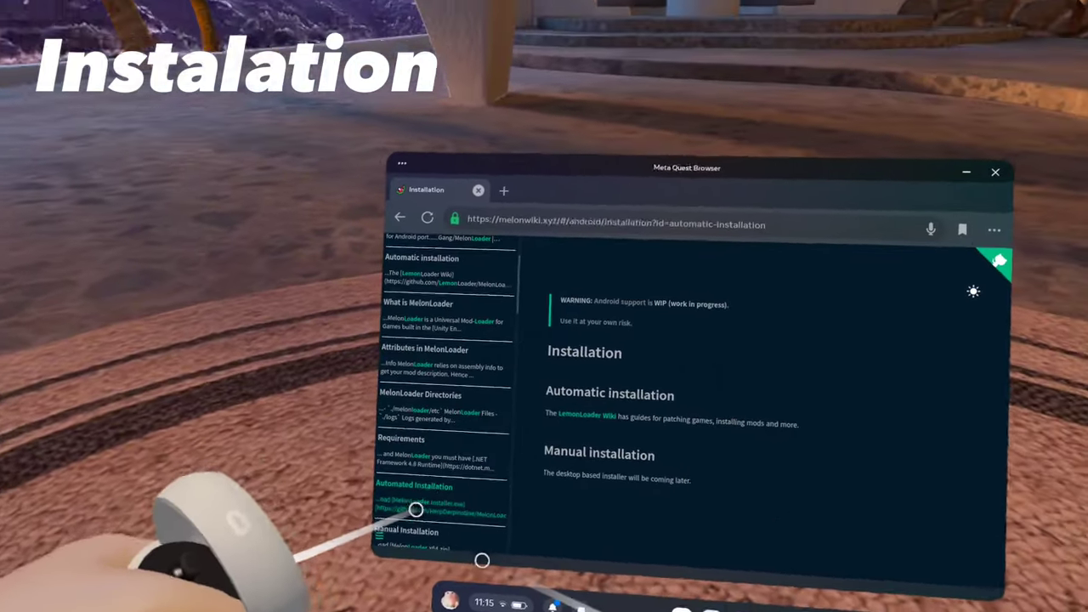
{"action": "left_click", "coordinate": [561, 422]}
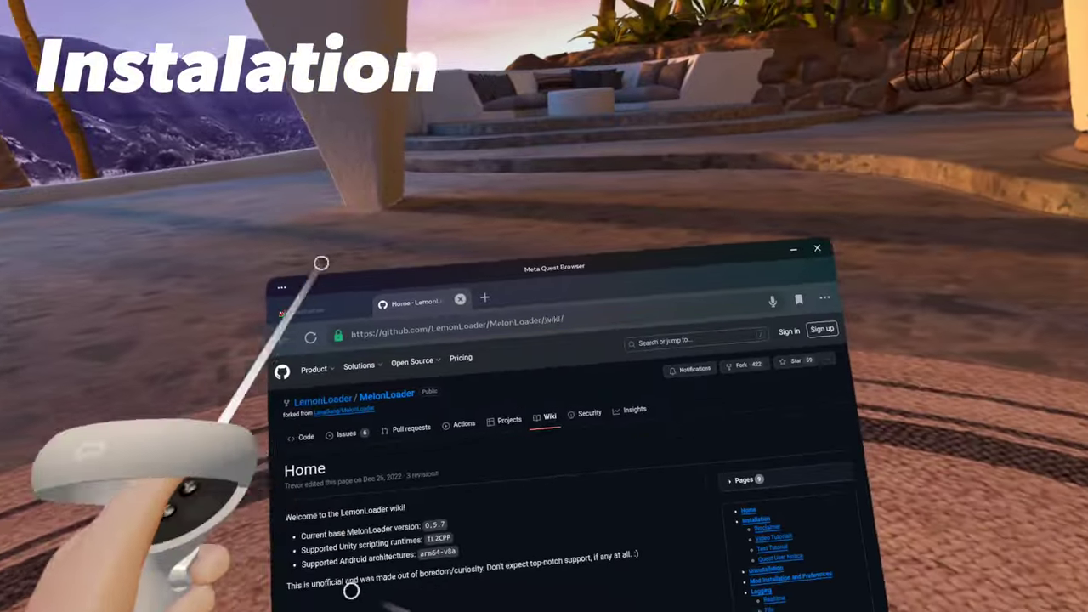
{"action": "scroll", "coordinate": [547, 520], "scroll_direction": "down", "scroll_amount": 2}
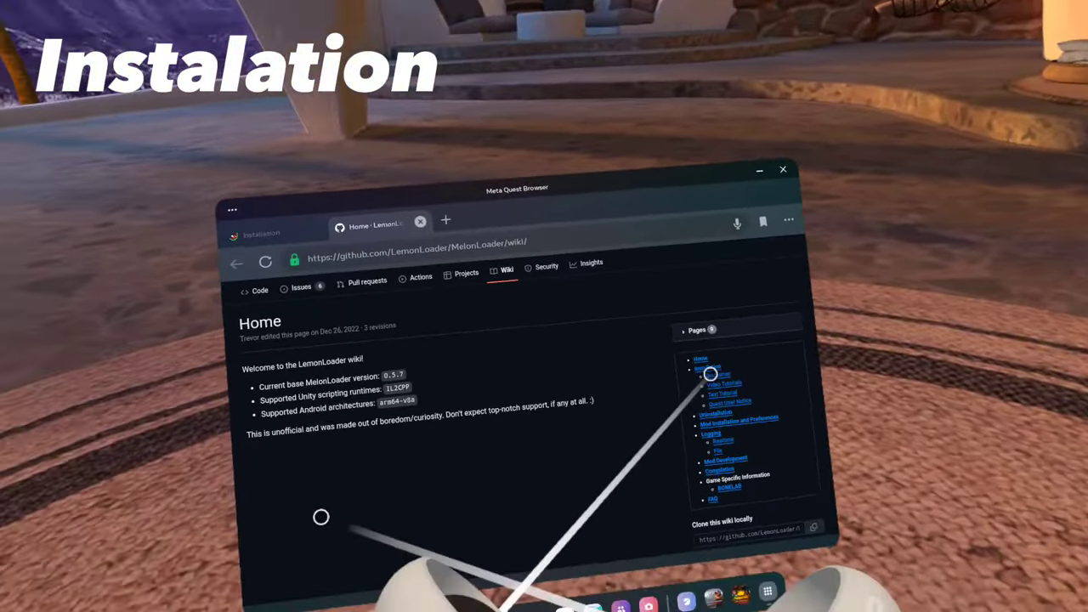
{"action": "left_click", "coordinate": [653, 425]}
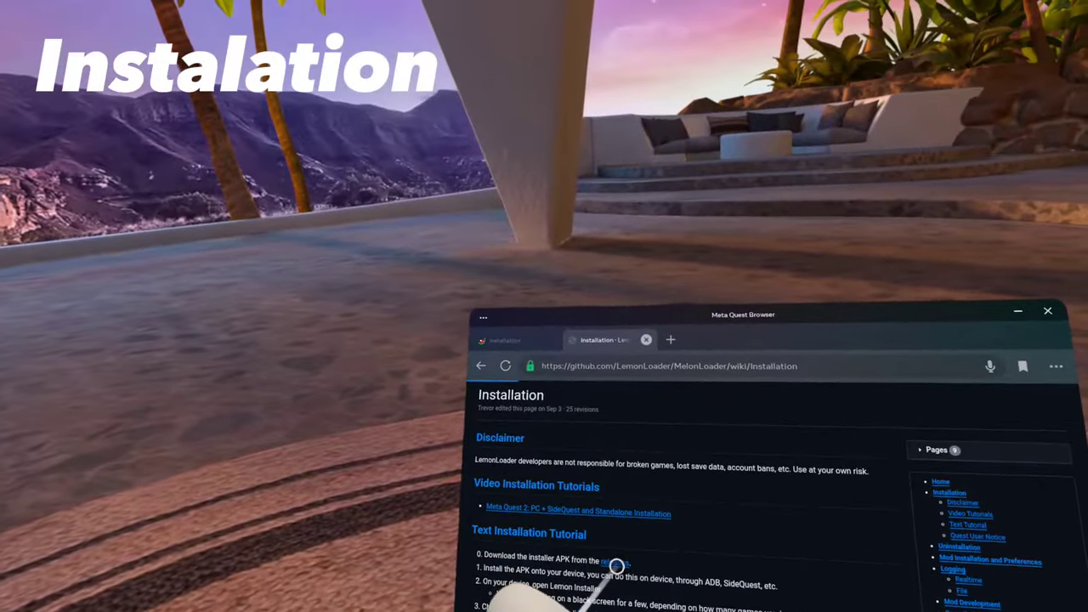
{"action": "left_click", "coordinate": [610, 466]}
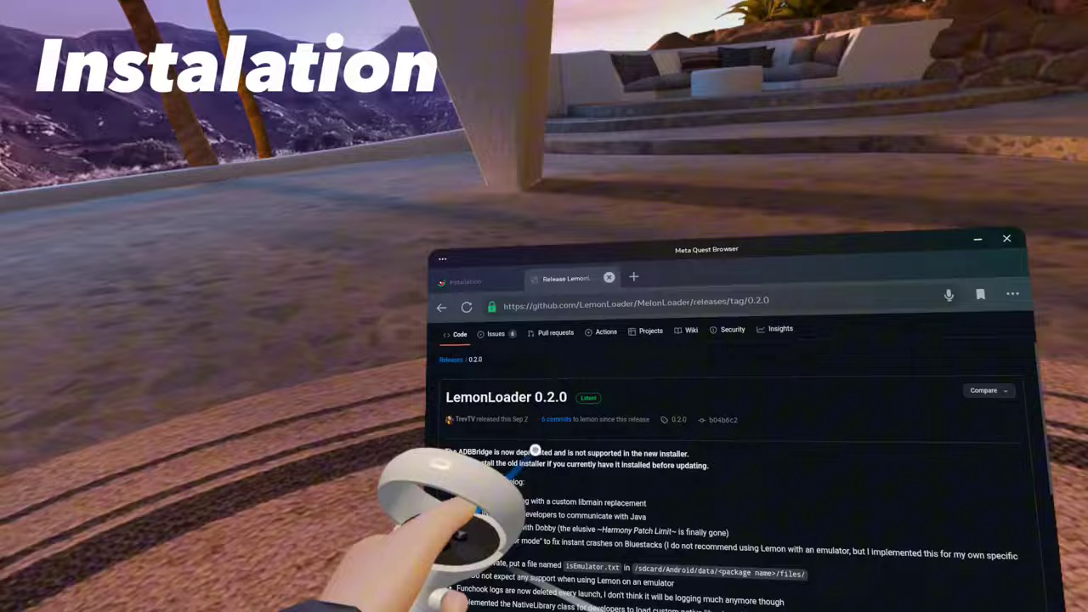
{"action": "scroll", "coordinate": [494, 513], "scroll_direction": "down", "scroll_amount": 3}
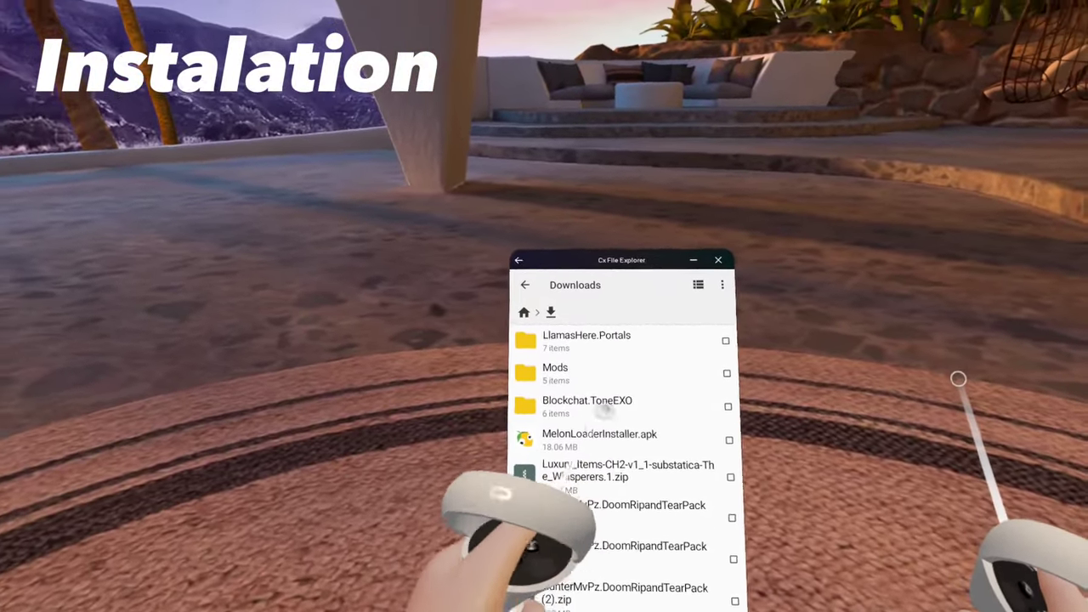
Step: Install MelonLoaderInstaller.apk from Downloads as an update to Lemon Installer
{"action": "left_click", "coordinate": [595, 401]}
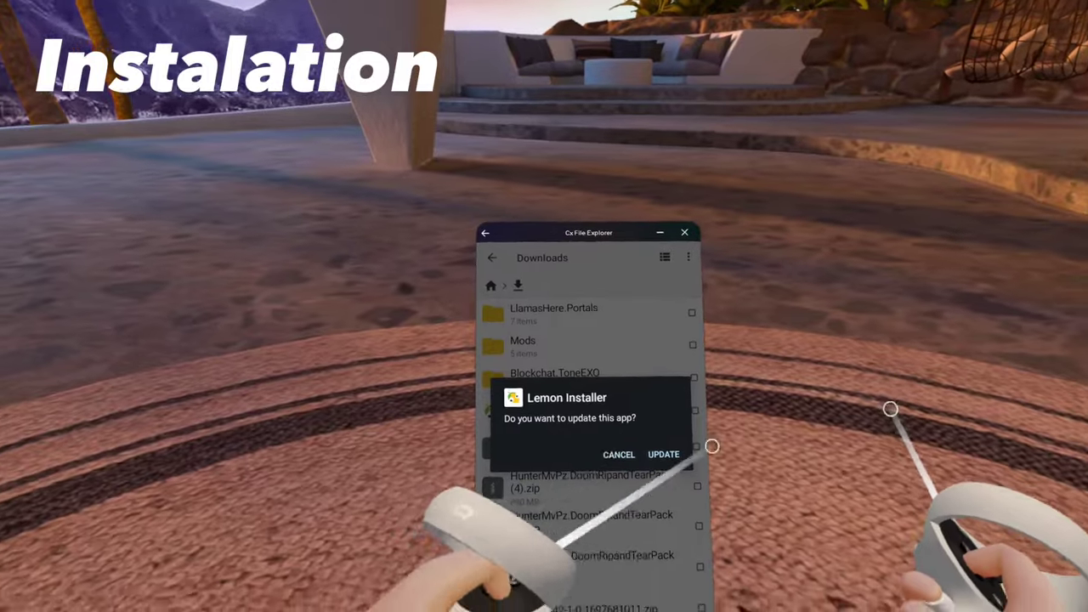
{"action": "left_click", "coordinate": [659, 477]}
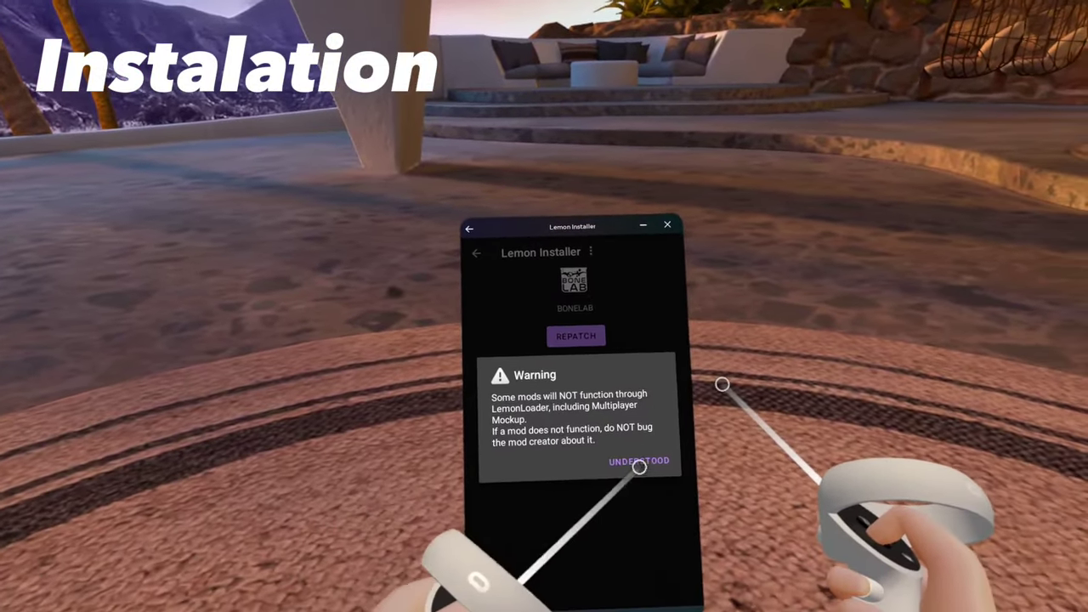
Step: Dismiss BONELAB's mod compatibility warning with UNDERSTOOD
{"action": "left_click", "coordinate": [632, 455]}
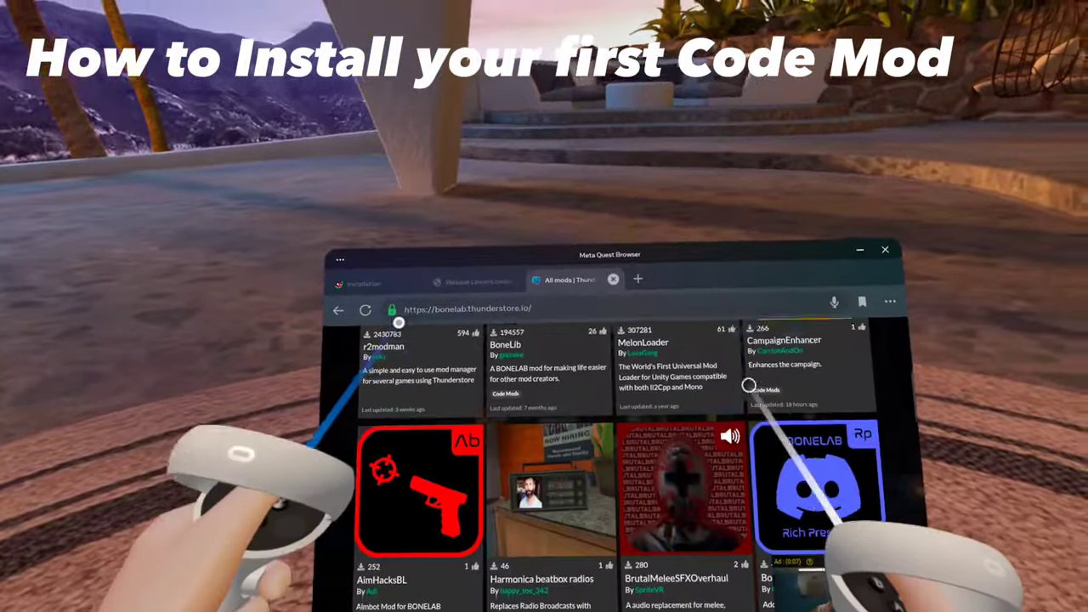
Step: Open the BoneLib mod page from BONELAB's Thunderstore list and scroll to its download option
{"action": "scroll", "coordinate": [748, 385], "scroll_direction": "up", "scroll_amount": 1}
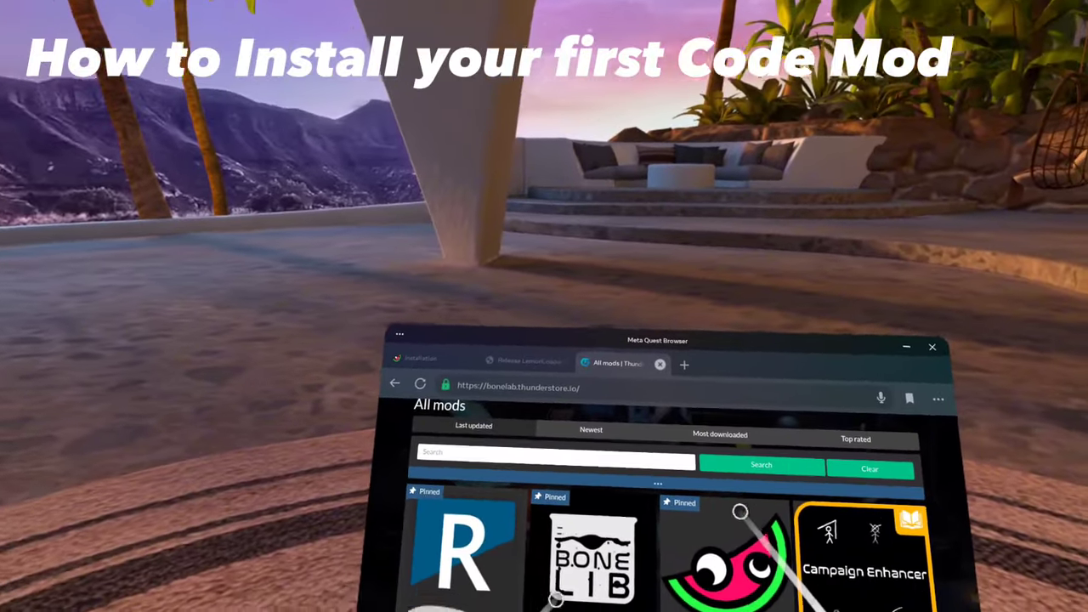
{"action": "left_click", "coordinate": [555, 600]}
{"action": "scroll", "coordinate": [785, 425], "scroll_direction": "down", "scroll_amount": 5}
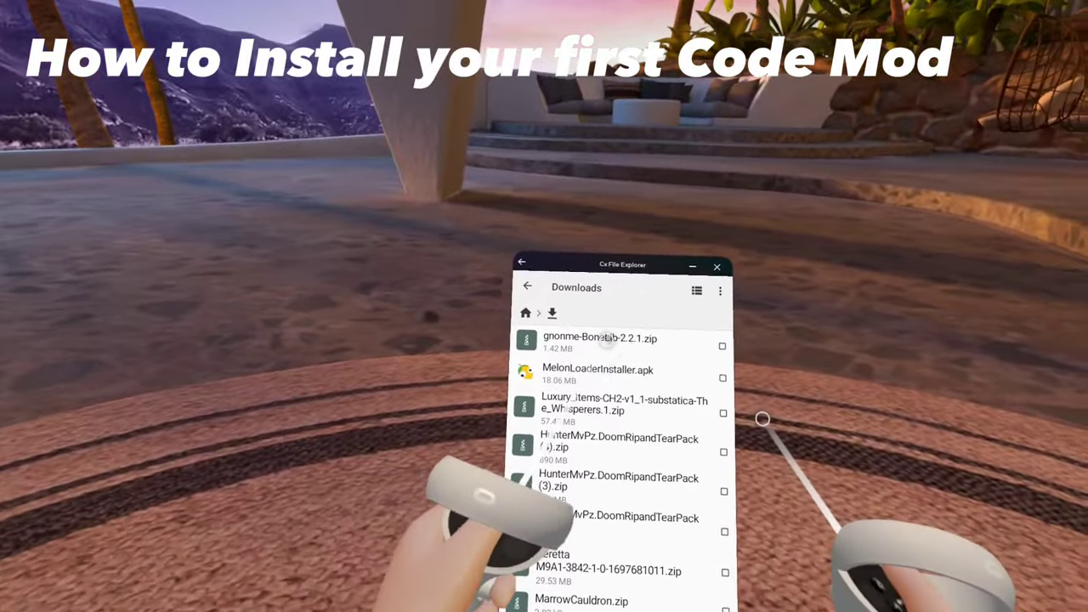
Step: Extract gnonme-BoneLib-2.2.1.zip into the Downloads folder via More > Extract
{"action": "left_click", "coordinate": [606, 338]}
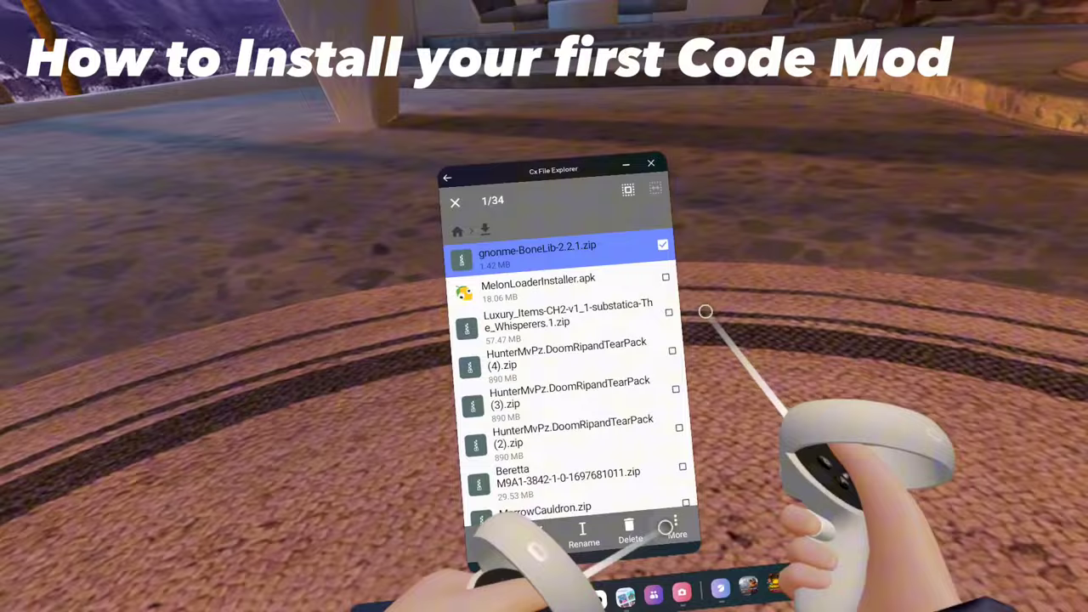
{"action": "left_click", "coordinate": [668, 496]}
{"action": "left_click", "coordinate": [618, 445]}
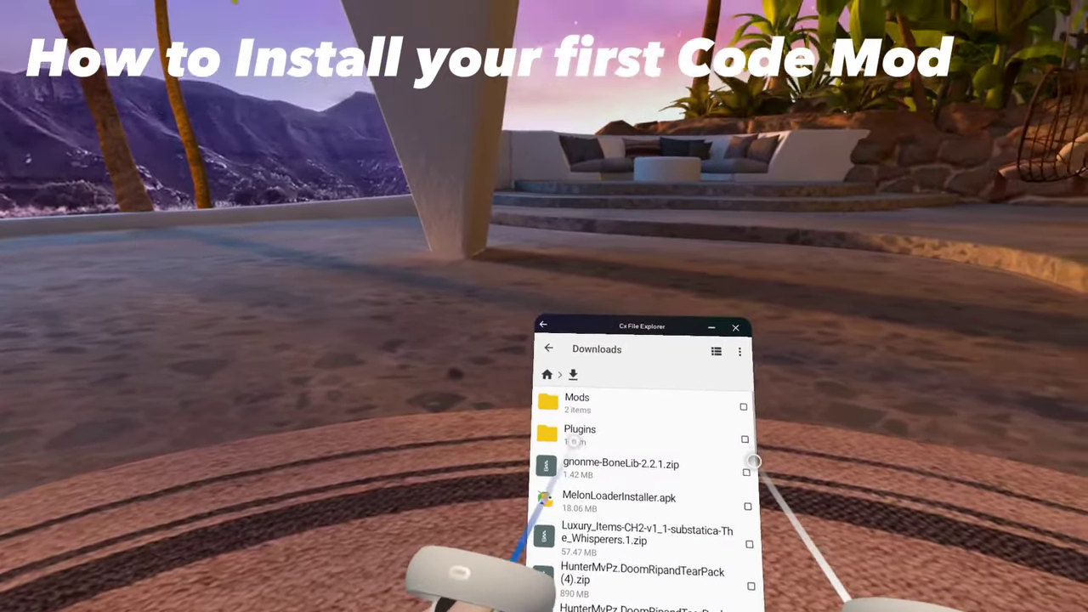
Step: After checking Plugins, compress Mods/BoneLib.dll into BoneLib.zip and select the new zip
{"action": "left_click", "coordinate": [757, 396]}
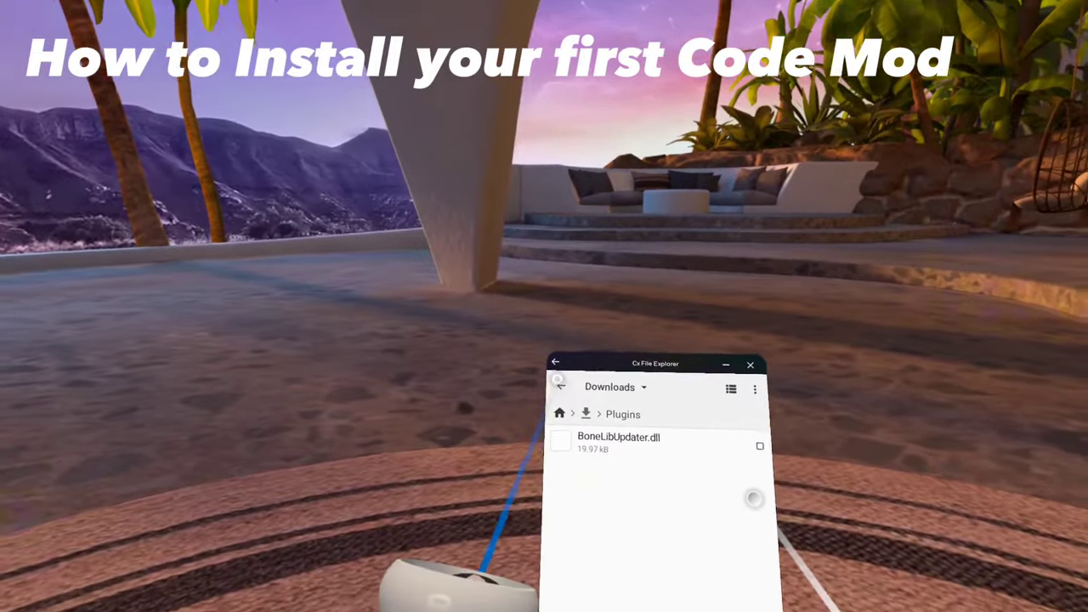
{"action": "left_click", "coordinate": [560, 384]}
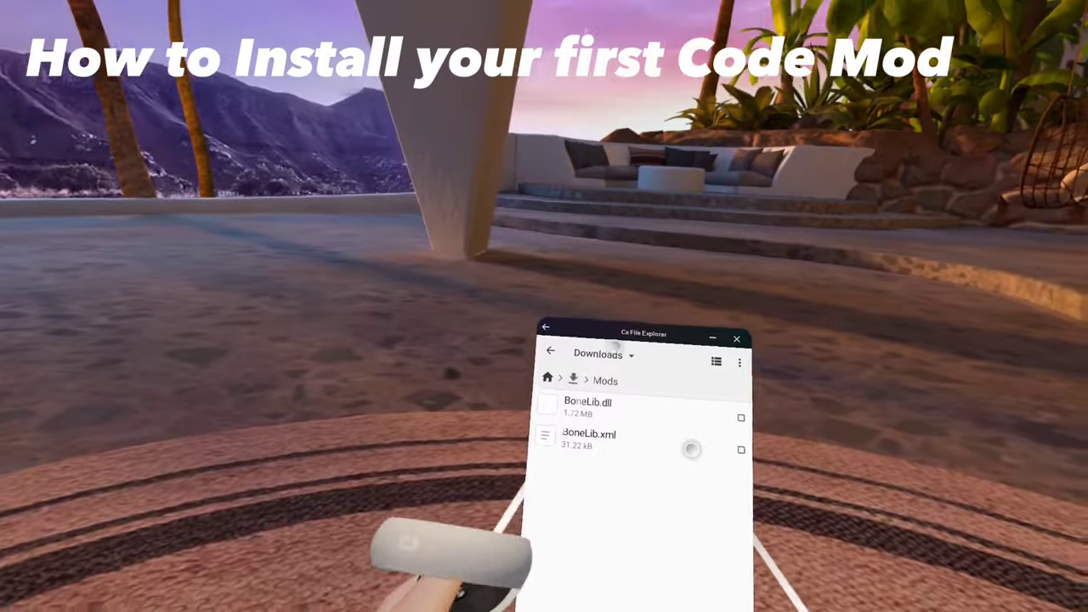
{"action": "left_click", "coordinate": [685, 406]}
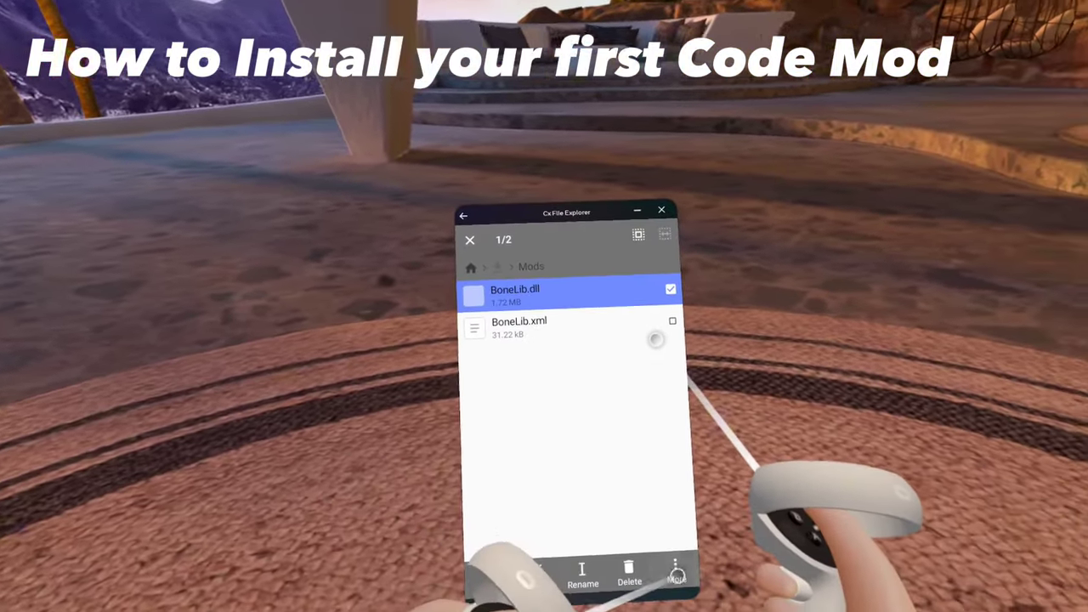
{"action": "left_click", "coordinate": [707, 608]}
{"action": "left_click", "coordinate": [583, 485]}
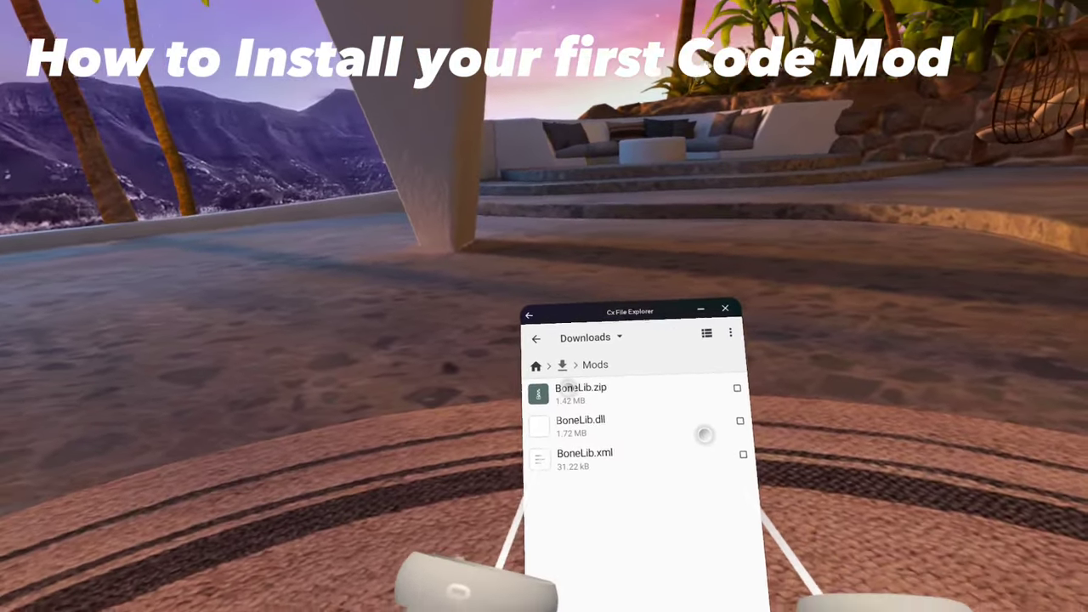
{"action": "left_click", "coordinate": [581, 408]}
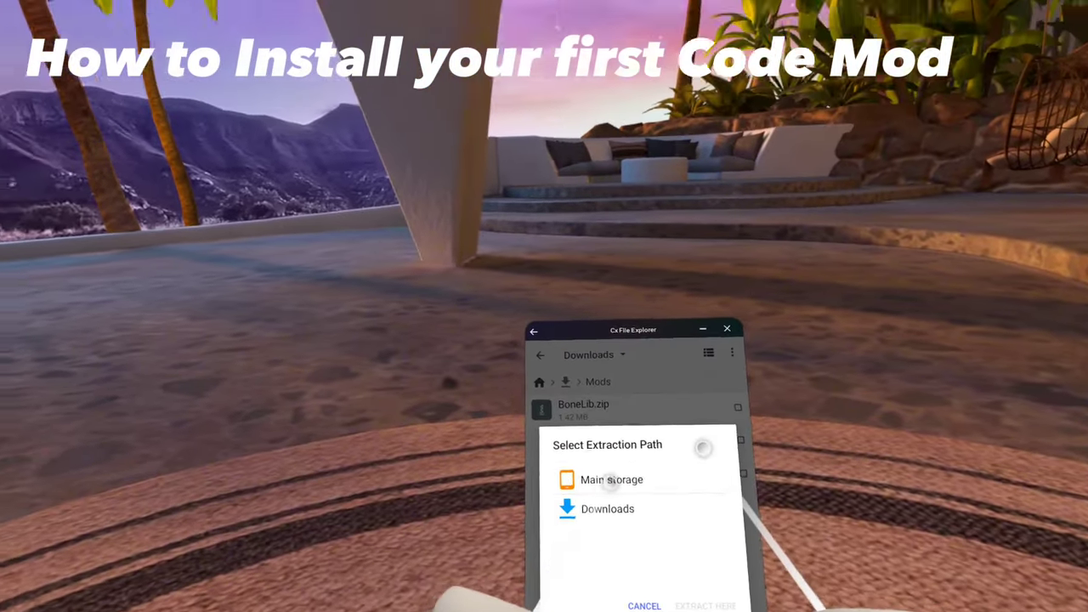
Step: Set BoneLib.zip's extract destination to Android/data/com.StressLevelZero.BONELAB/files/Mods
{"action": "left_click", "coordinate": [616, 435]}
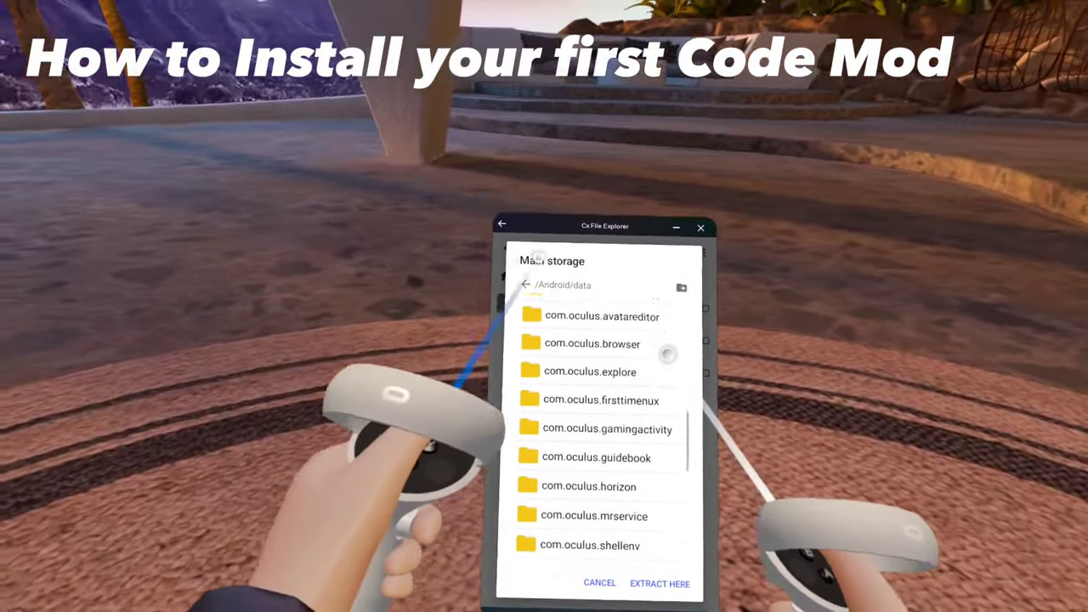
{"action": "scroll", "coordinate": [667, 354], "scroll_direction": "down", "scroll_amount": 10}
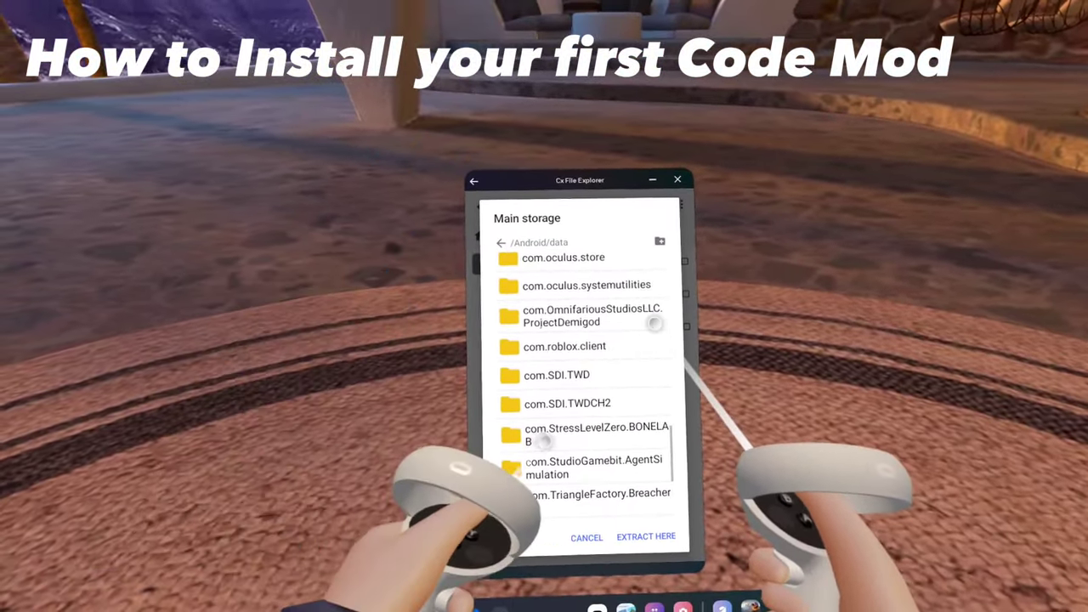
{"action": "left_click", "coordinate": [541, 439]}
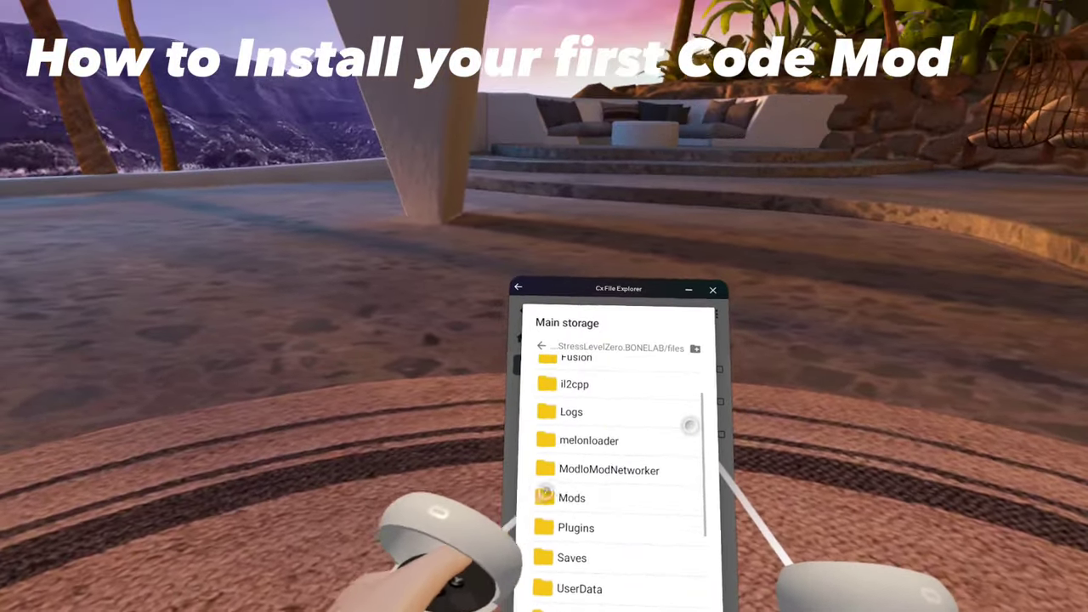
{"action": "left_click", "coordinate": [595, 467]}
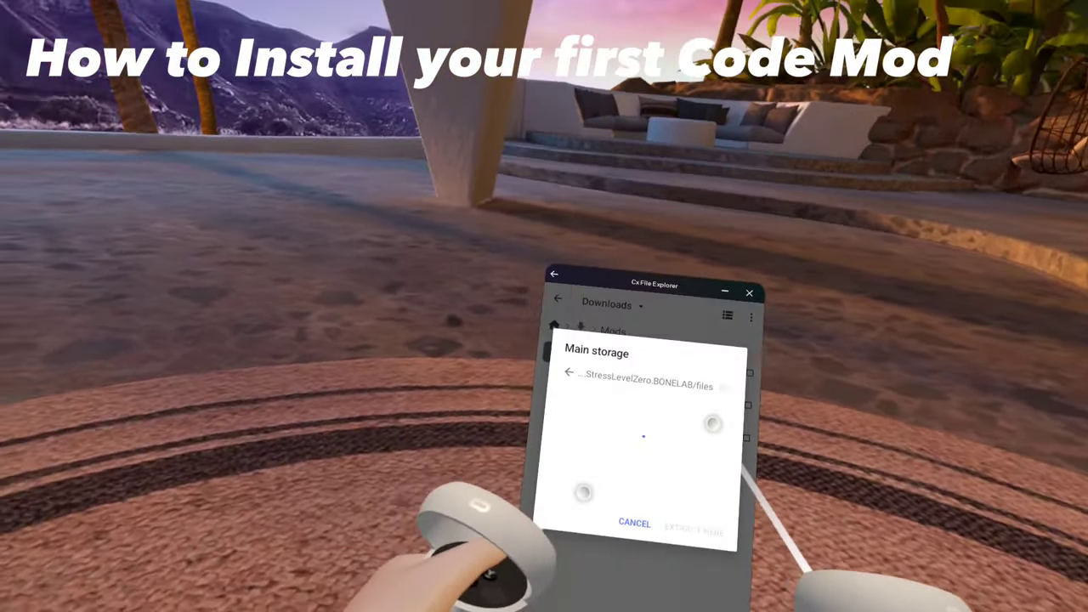